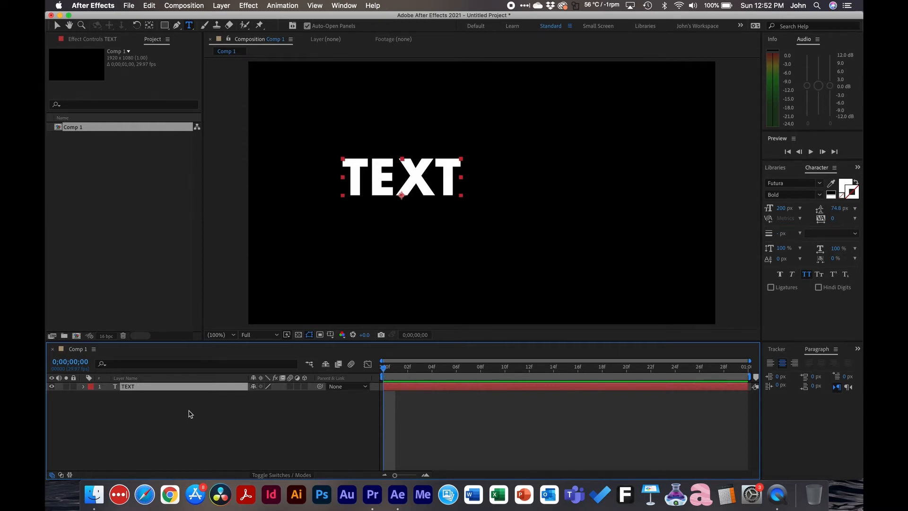
# - Center the TEXT layer horizontally and vertically in the composition
pyautogui.click(859, 355)
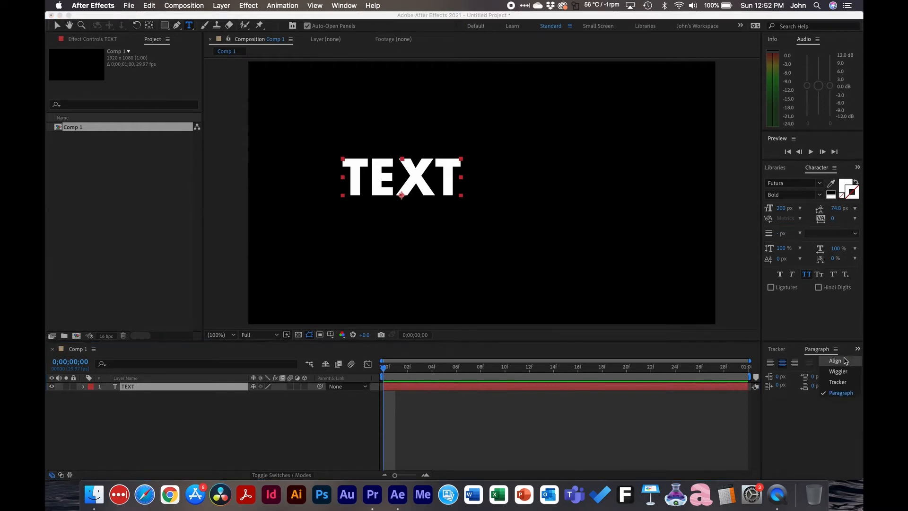
pyautogui.click(846, 362)
pyautogui.click(788, 374)
pyautogui.click(835, 375)
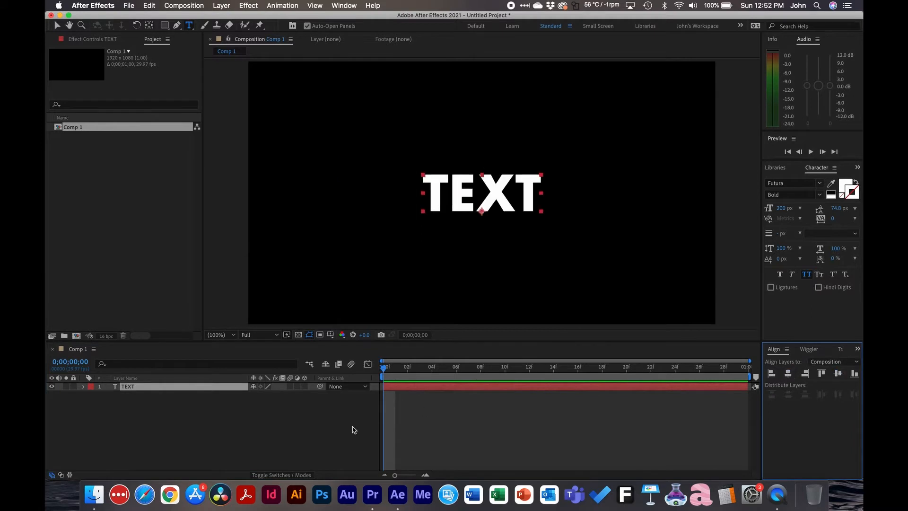
# - Add a new adjustment layer above the text and rename it NUMBER CONTROL
pyautogui.click(196, 405)
pyautogui.press('v')
pyautogui.click(222, 6)
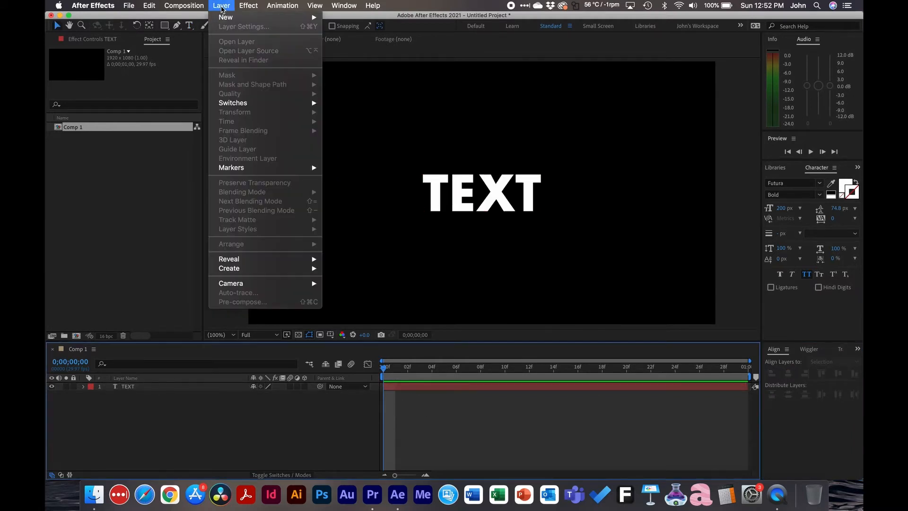
pyautogui.moveTo(225, 17)
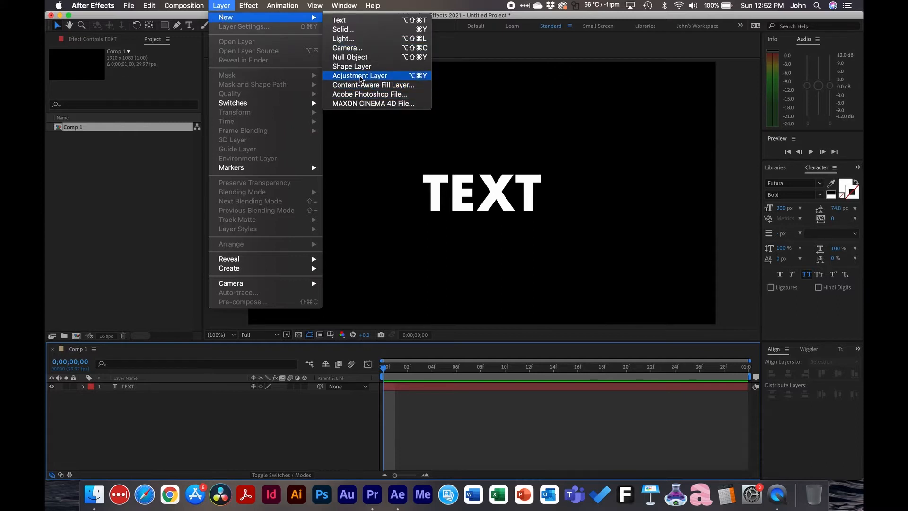
pyautogui.click(360, 77)
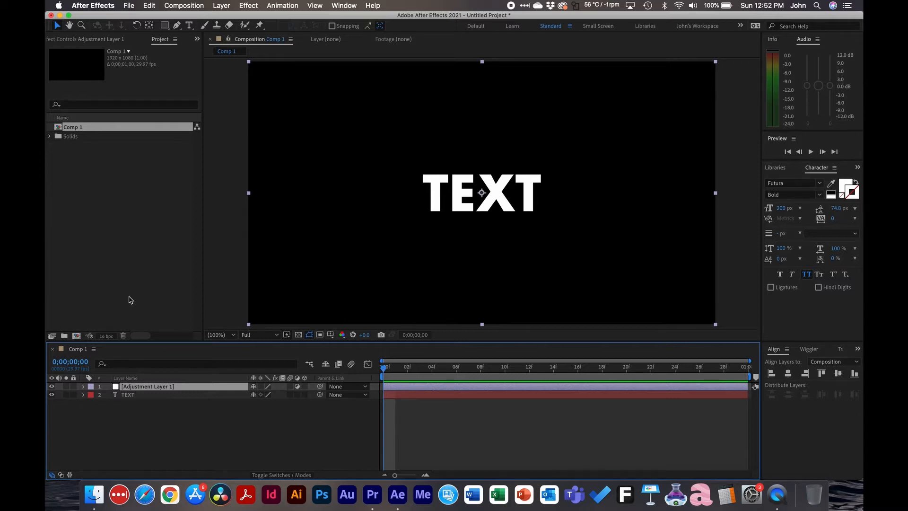
pyautogui.press('Return')
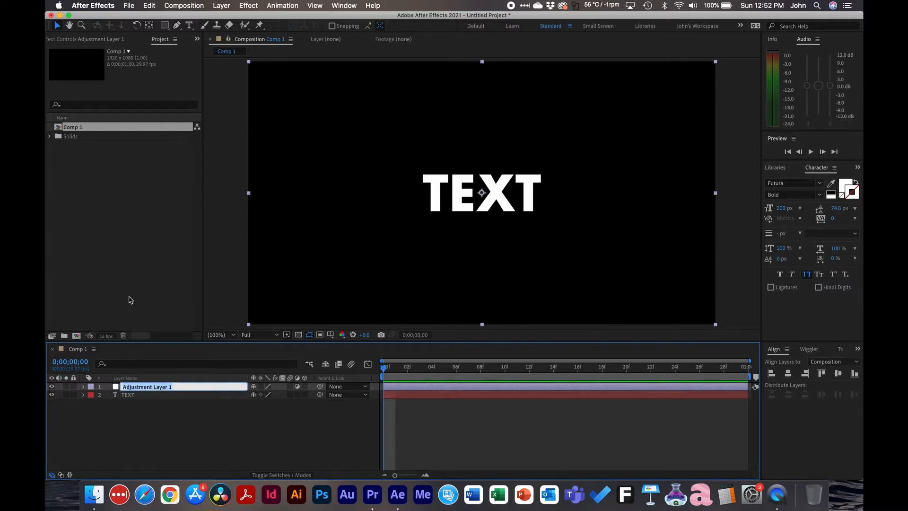
pyautogui.write('N')
pyautogui.press('Return')
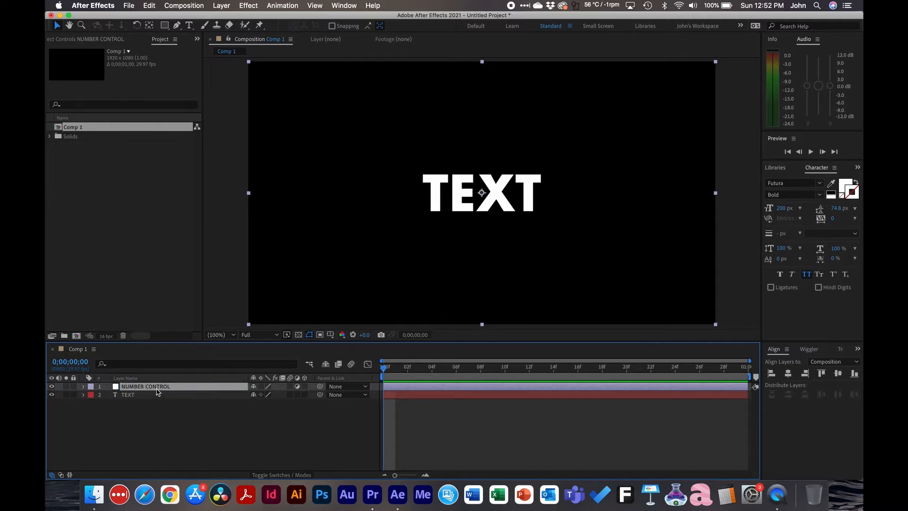
# - Apply the Slider Control expression effect to the NUMBER CONTROL layer
pyautogui.click(249, 6)
pyautogui.moveTo(284, 162)
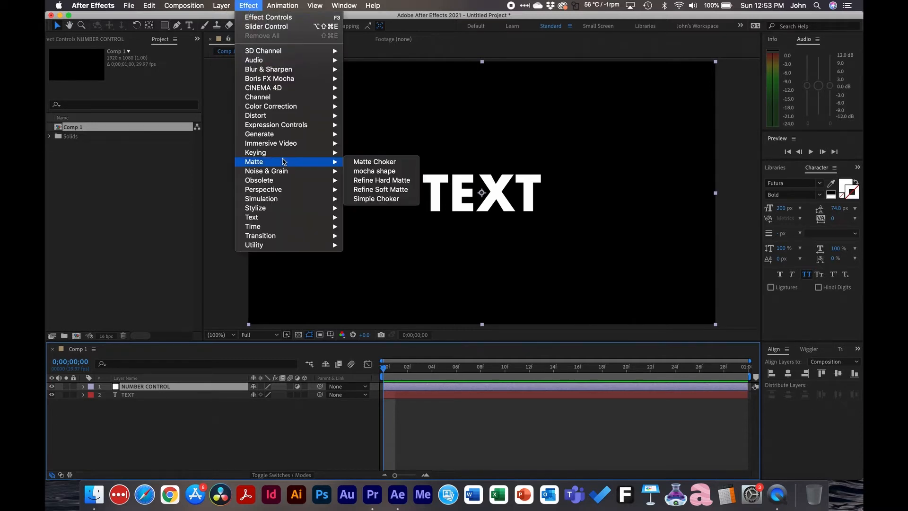
pyautogui.moveTo(283, 126)
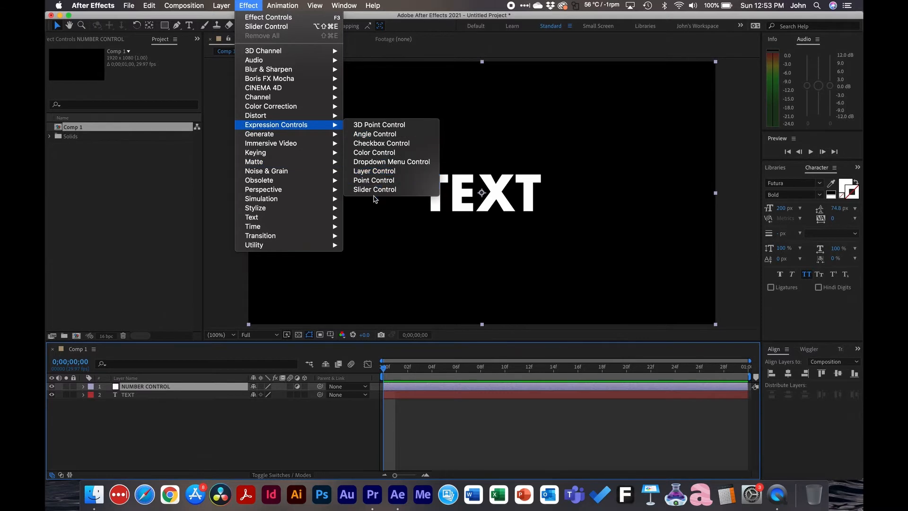
pyautogui.click(374, 190)
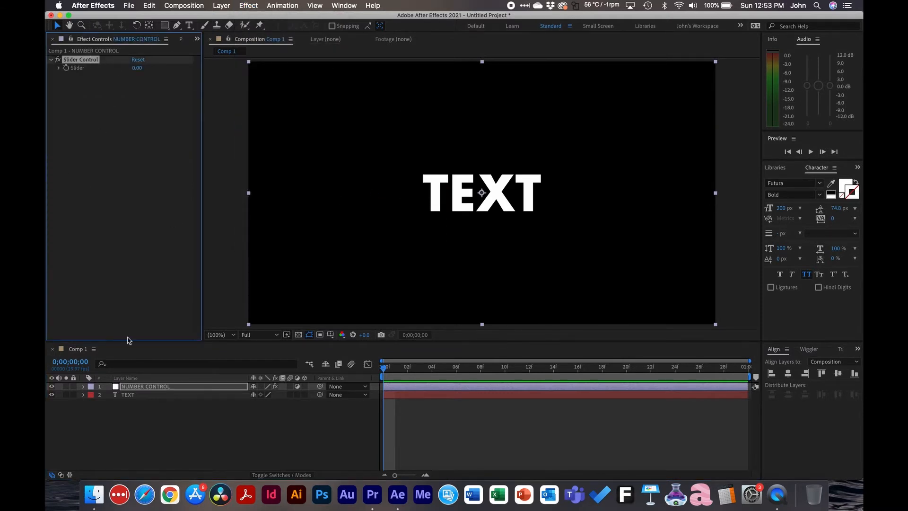
# - Link the TEXT layer's Source Text property to the Slider value of the NUMBER CONTROL layer
pyautogui.click(145, 396)
pyautogui.click(84, 395)
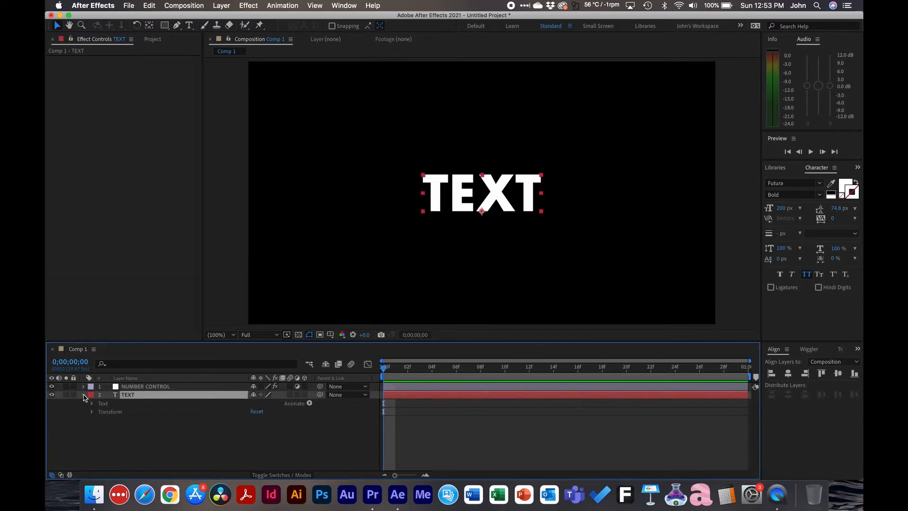
pyautogui.click(92, 405)
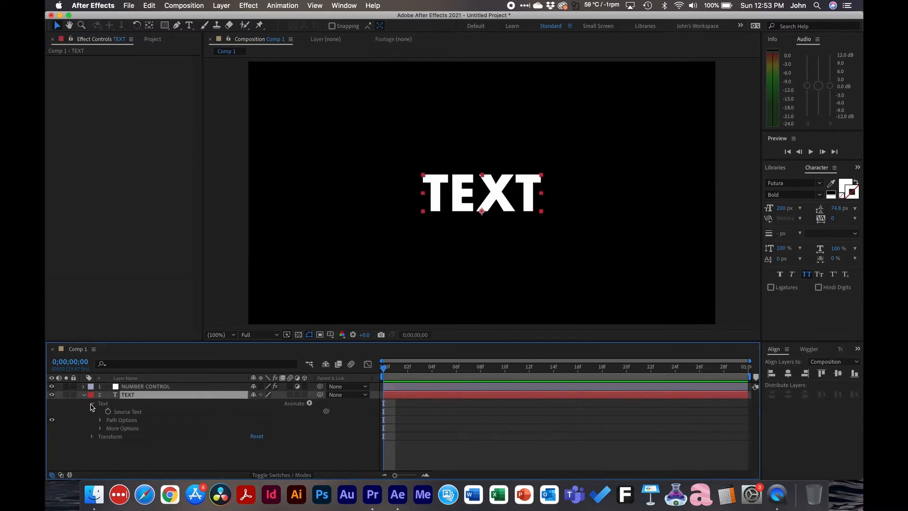
pyautogui.click(128, 413)
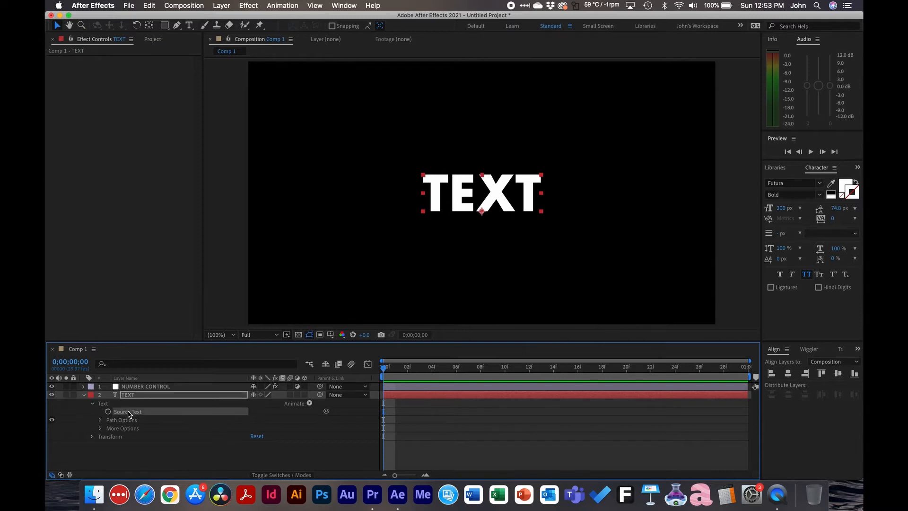
pyautogui.click(150, 387)
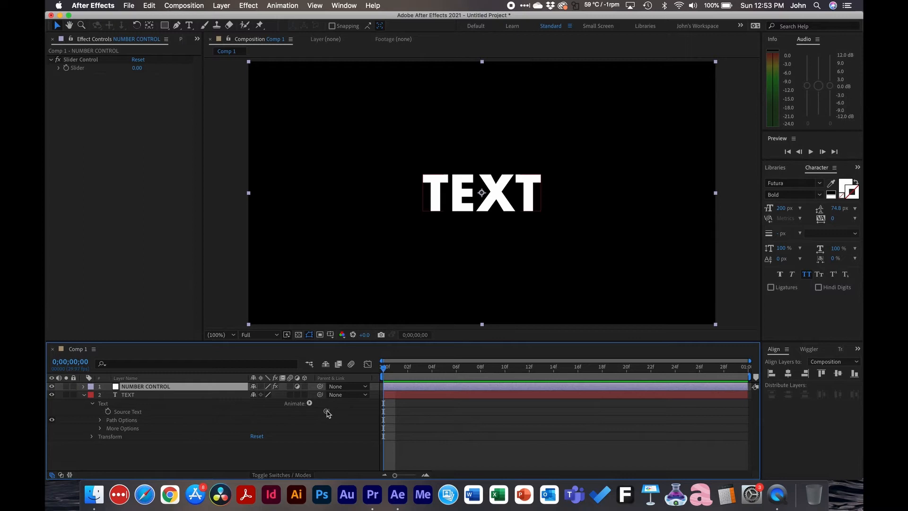
pyautogui.moveTo(326, 411); pyautogui.dragTo(79, 71)
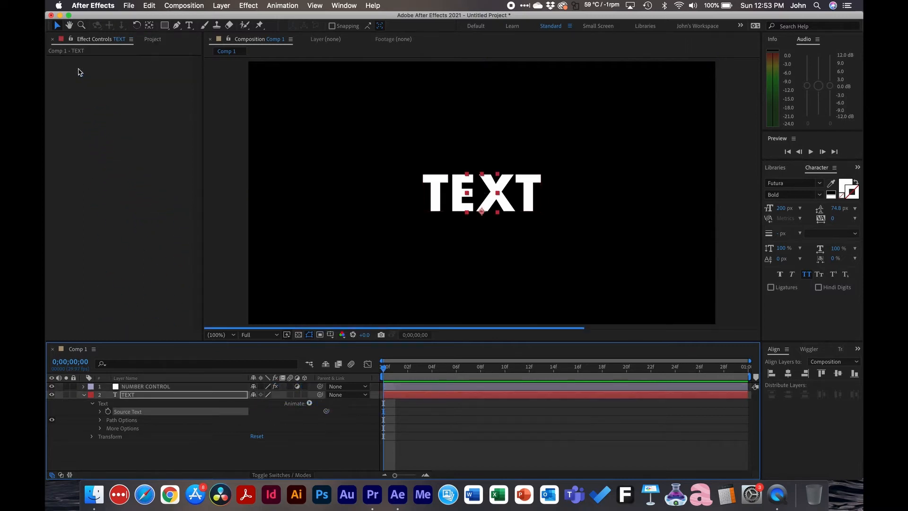
# - Test the link by setting the NUMBER CONTROL layer's Slider to 5
pyautogui.click(184, 387)
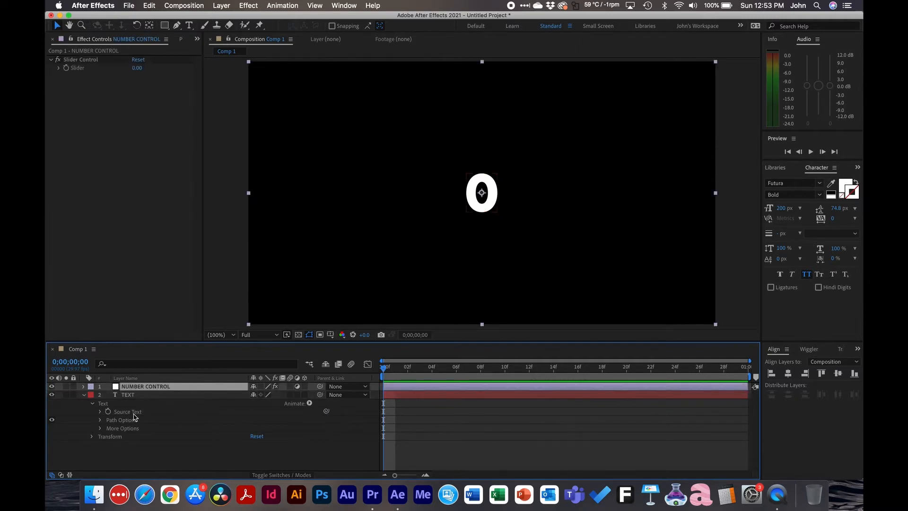
pyautogui.click(136, 69)
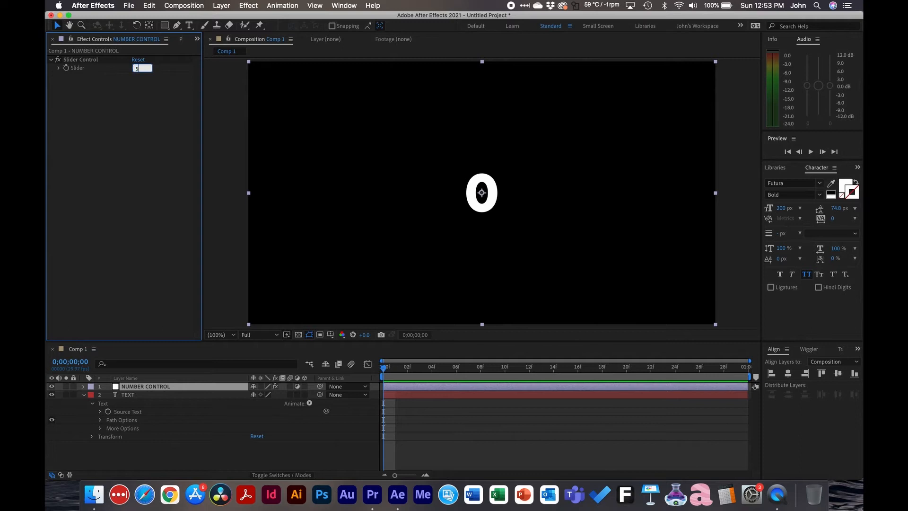
pyautogui.press('Return')
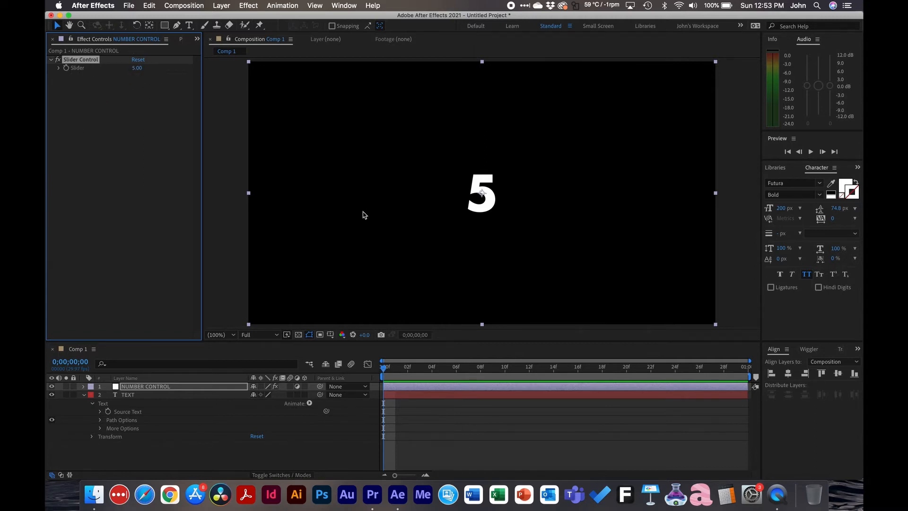
# - Keyframe the Slider of the NUMBER CONTROL layer at 0;00;00;00 with a value of 0
pyautogui.moveTo(456, 367); pyautogui.dragTo(151, 368)
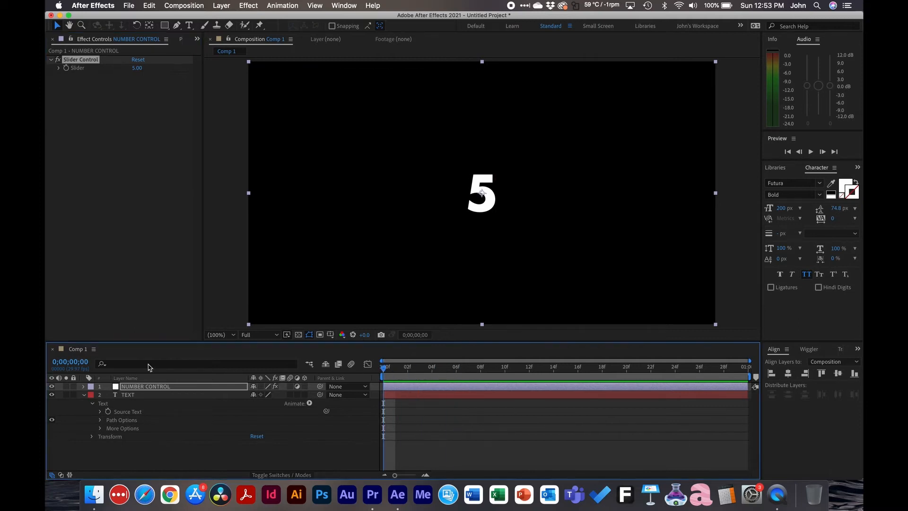
pyautogui.click(66, 68)
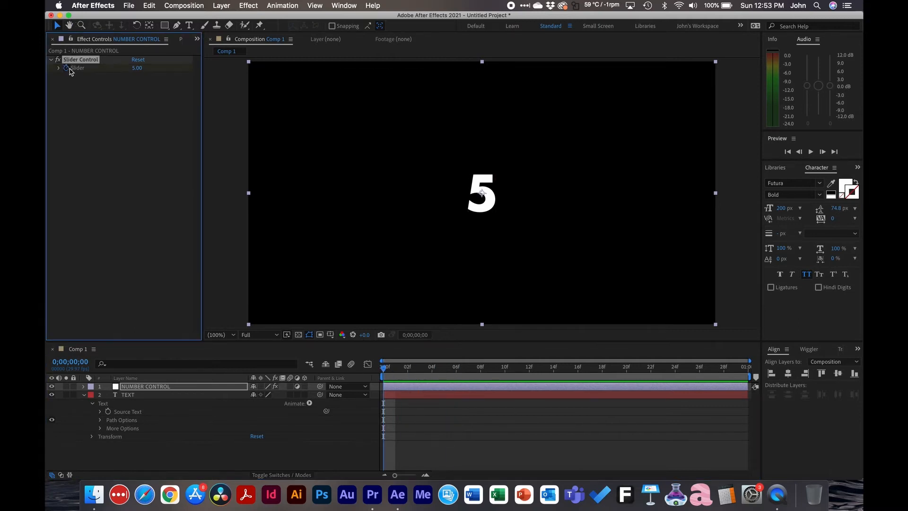
pyautogui.click(135, 69)
pyautogui.write('0')
pyautogui.press('Return')
# - Add a second Slider keyframe at 0;00;00;29 with a value of 100
pyautogui.moveTo(716, 369); pyautogui.dragTo(758, 369)
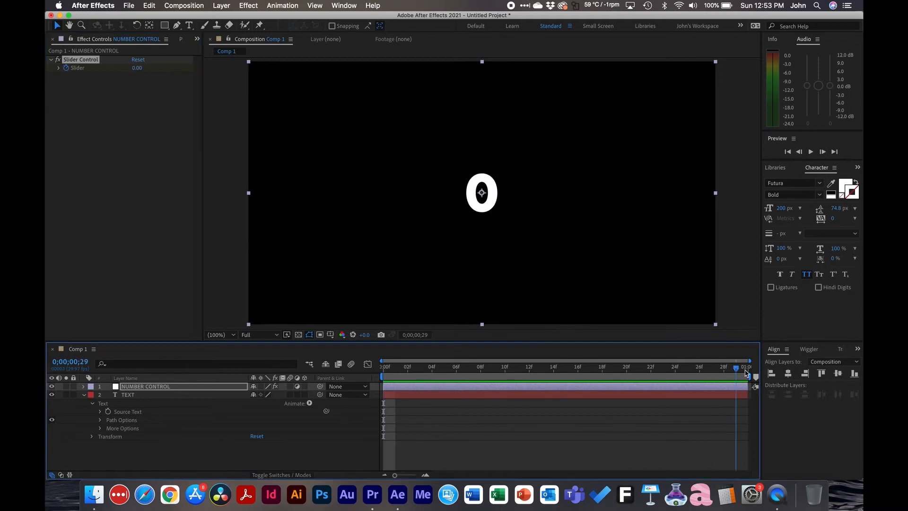
pyautogui.click(141, 71)
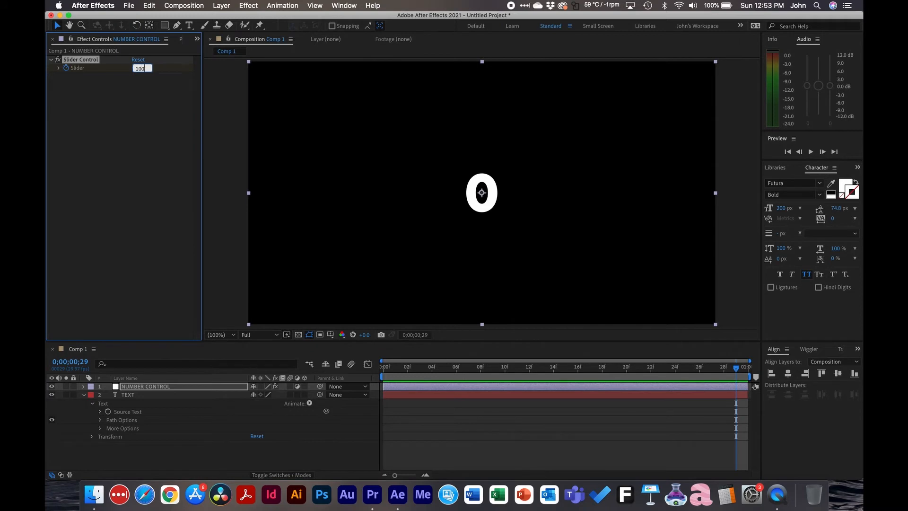
pyautogui.write('100')
pyautogui.press('Return')
# - Deselect the layer and scrub to frame 14 to check the number between the two keyframes
pyautogui.click(702, 398)
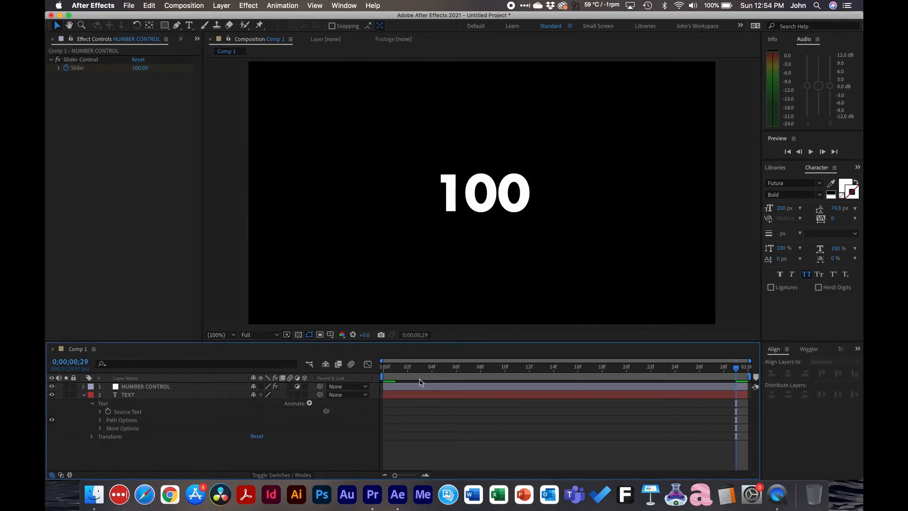
pyautogui.click(448, 367)
pyautogui.moveTo(448, 367); pyautogui.dragTo(554, 367)
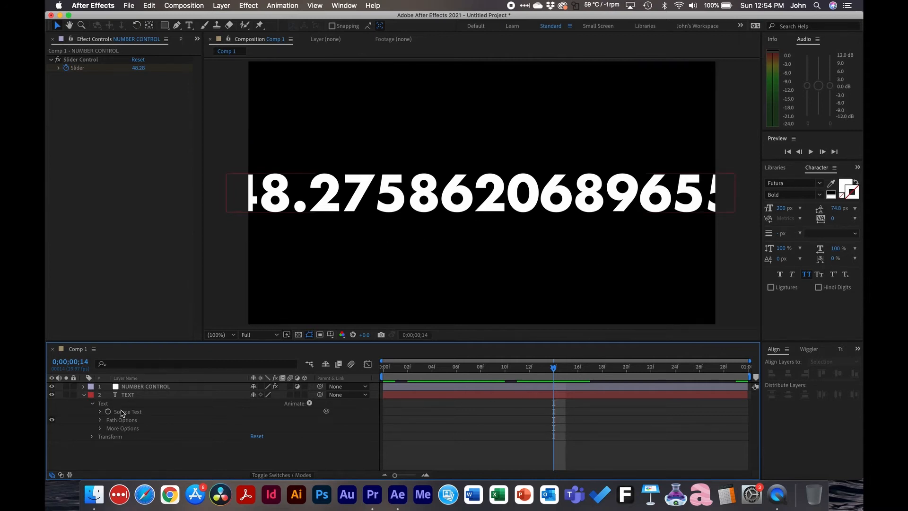
# - Reveal the TEXT layer's Source Text expression and assign its slider reference to a variable by putting n= in front
pyautogui.click(128, 395)
pyautogui.click(101, 412)
pyautogui.click(131, 423)
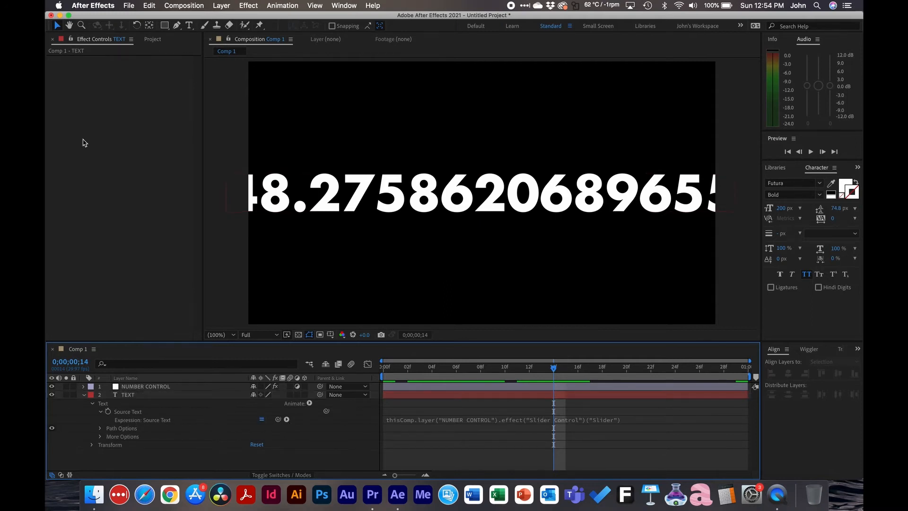
pyautogui.click(415, 419)
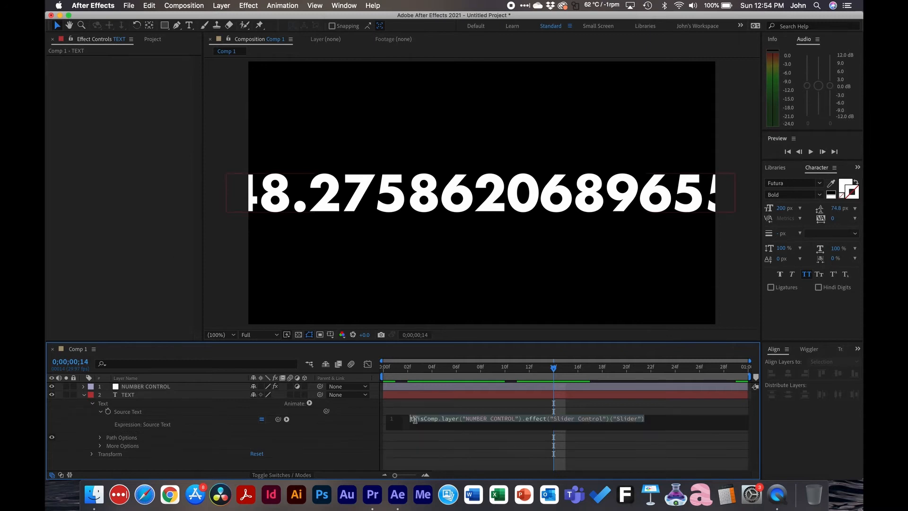
pyautogui.click(436, 419)
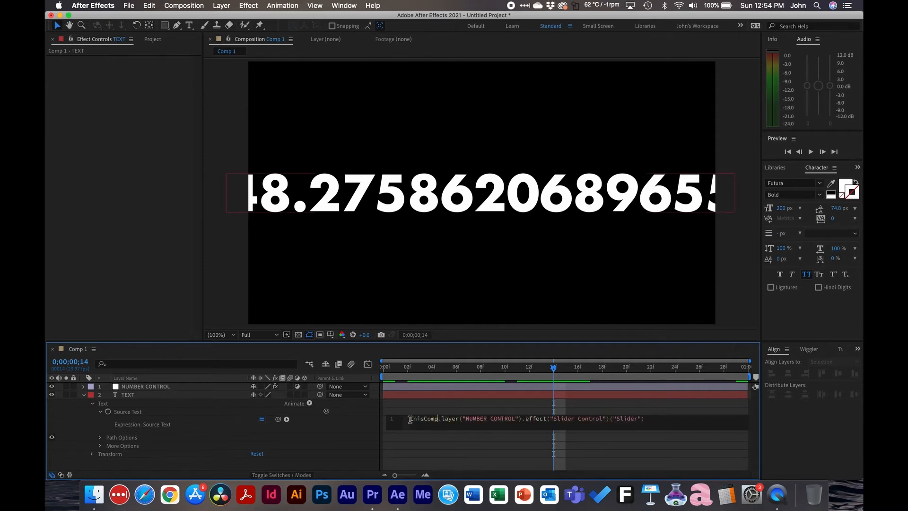
pyautogui.click(411, 419)
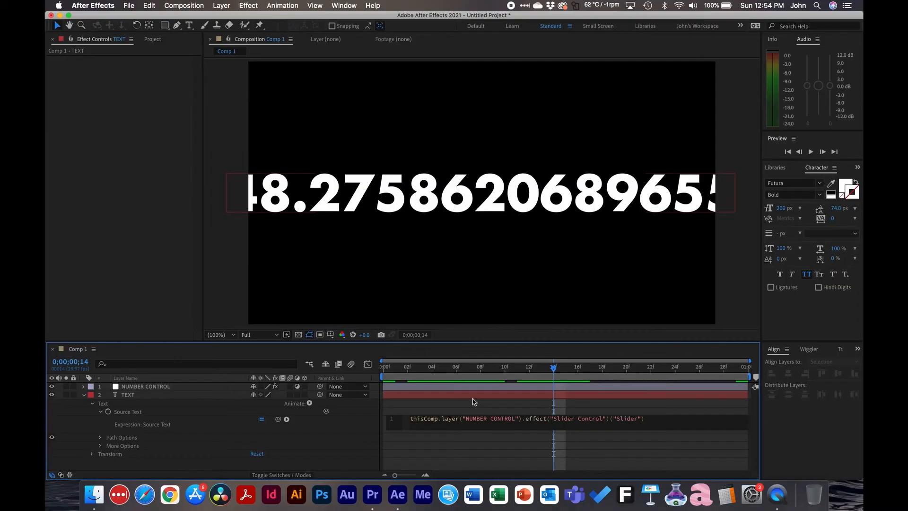
pyautogui.write('n')
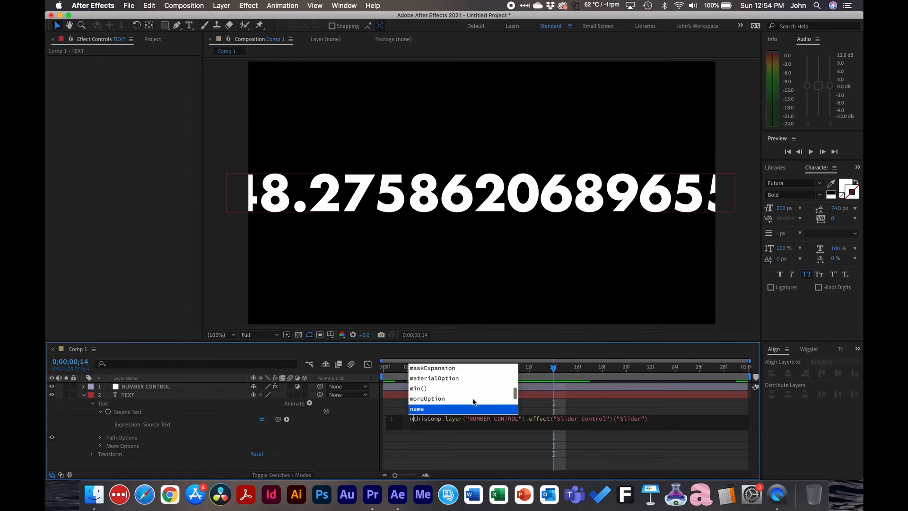
pyautogui.write('=')
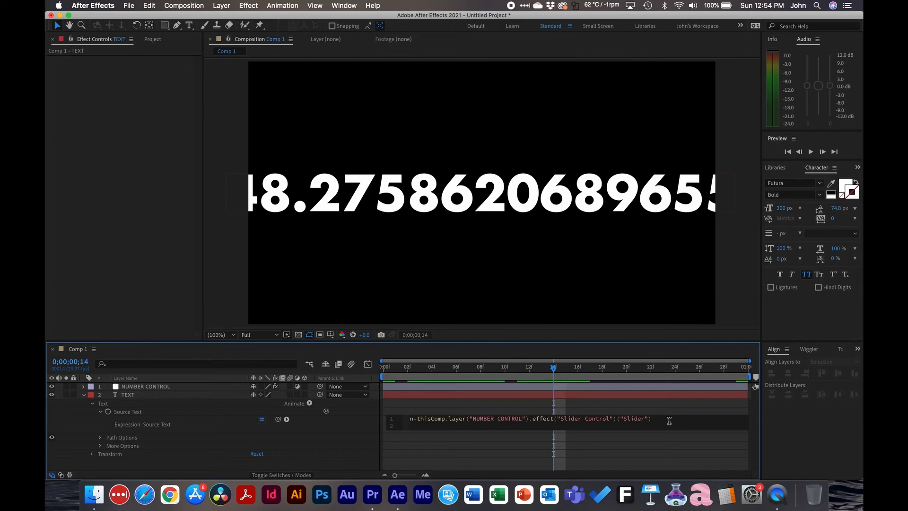
# - Add a second expression line, Math.round(n);, to round the displayed number, and apply the expression
pyautogui.write('Ma')
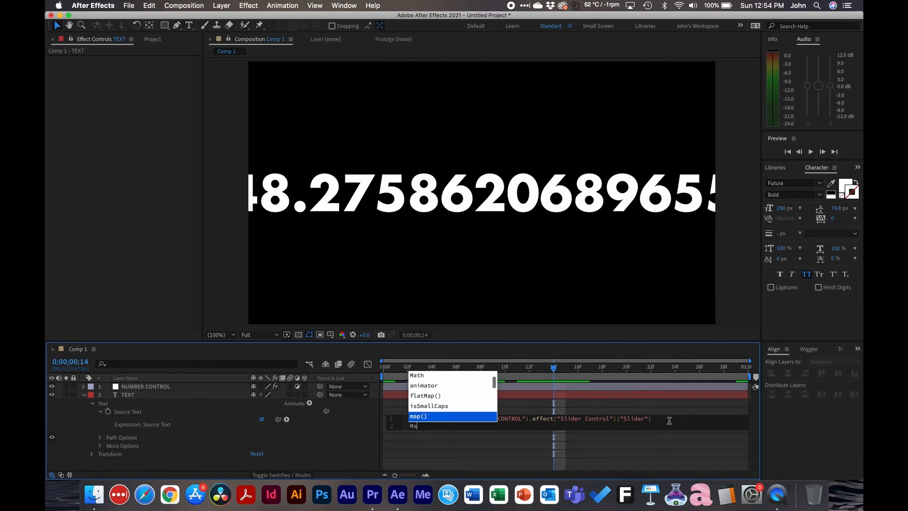
pyautogui.write('th.')
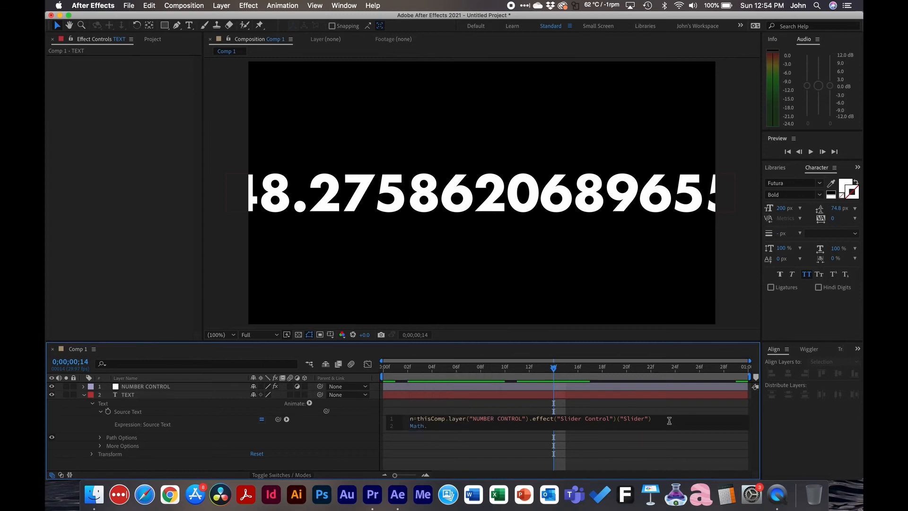
pyautogui.write('round')
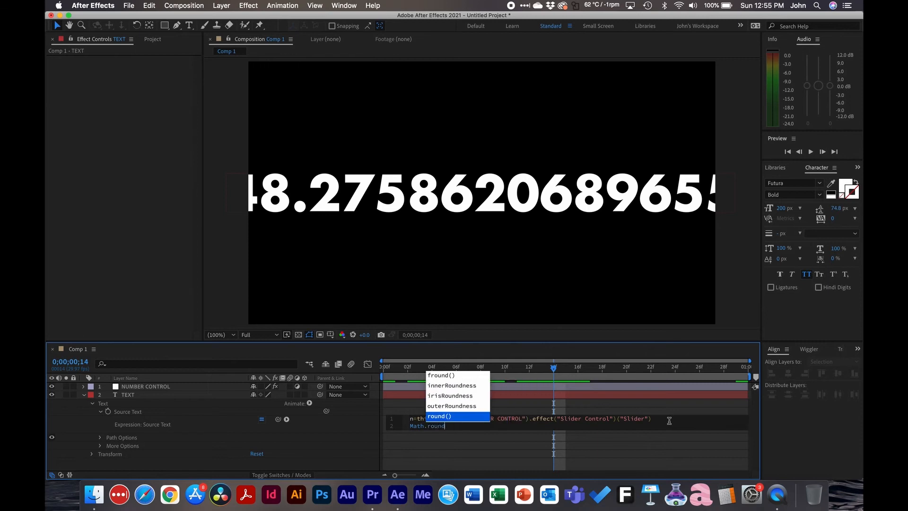
pyautogui.press('Return')
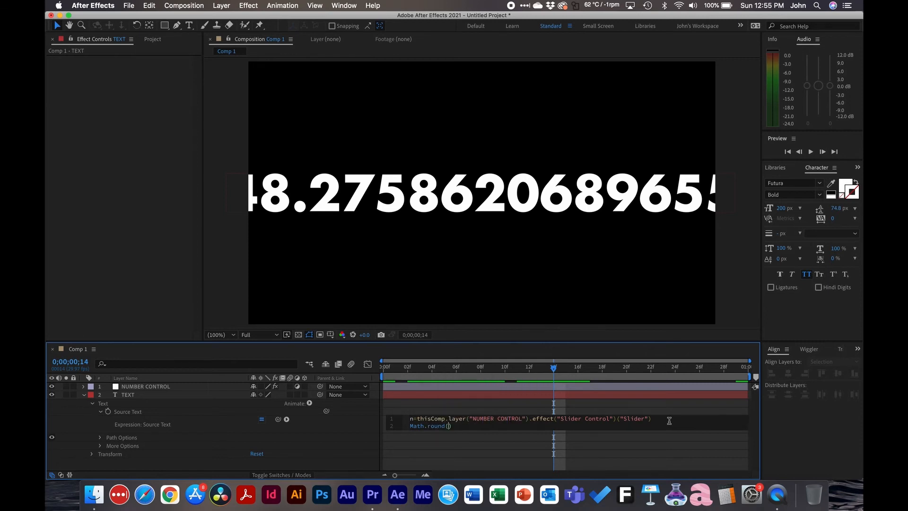
pyautogui.write('n)')
pyautogui.click(700, 410)
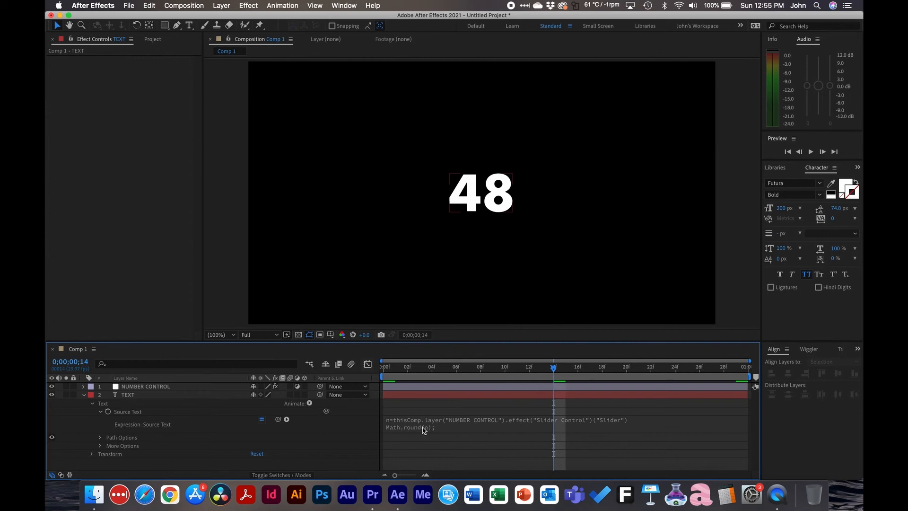
# - Play back the counting animation, scrub to 0;00;00;18 and select the NUMBER CONTROL layer to check its Slider
pyautogui.press('space')
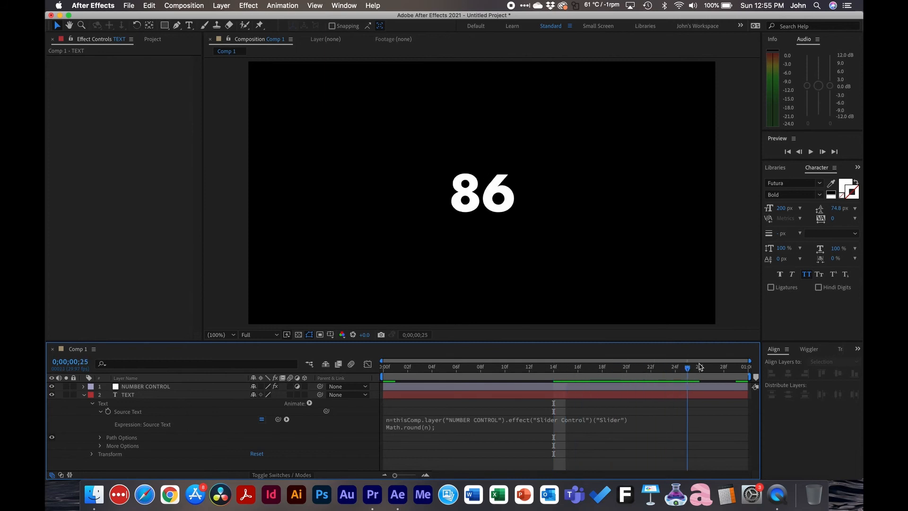
pyautogui.press('space')
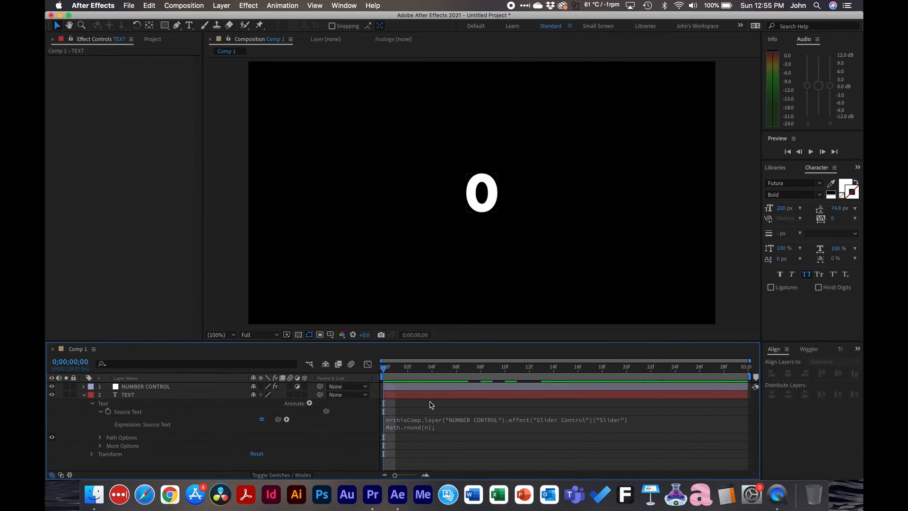
pyautogui.press('space')
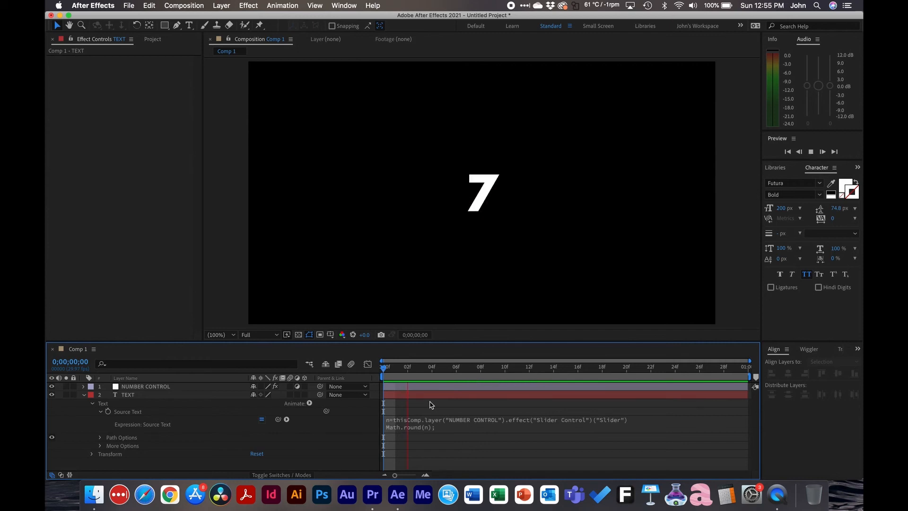
pyautogui.press('space')
pyautogui.moveTo(539, 373); pyautogui.dragTo(602, 372)
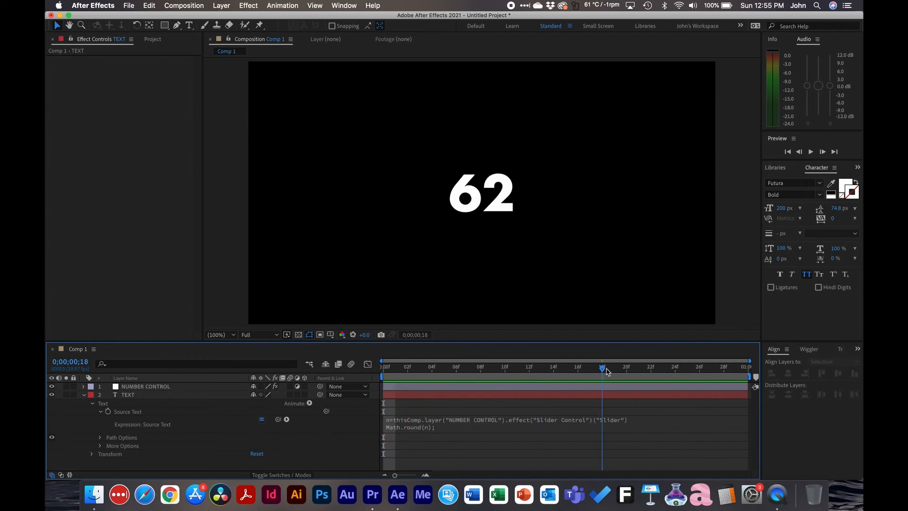
pyautogui.click(501, 388)
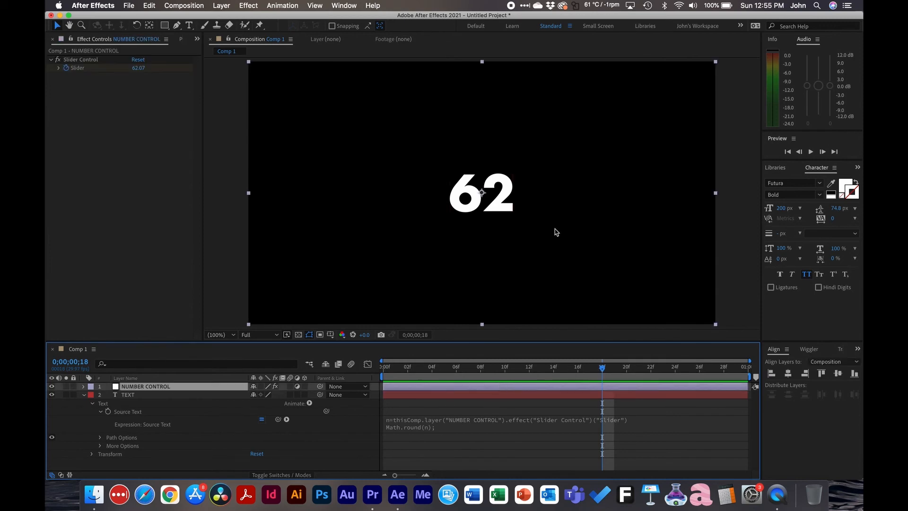